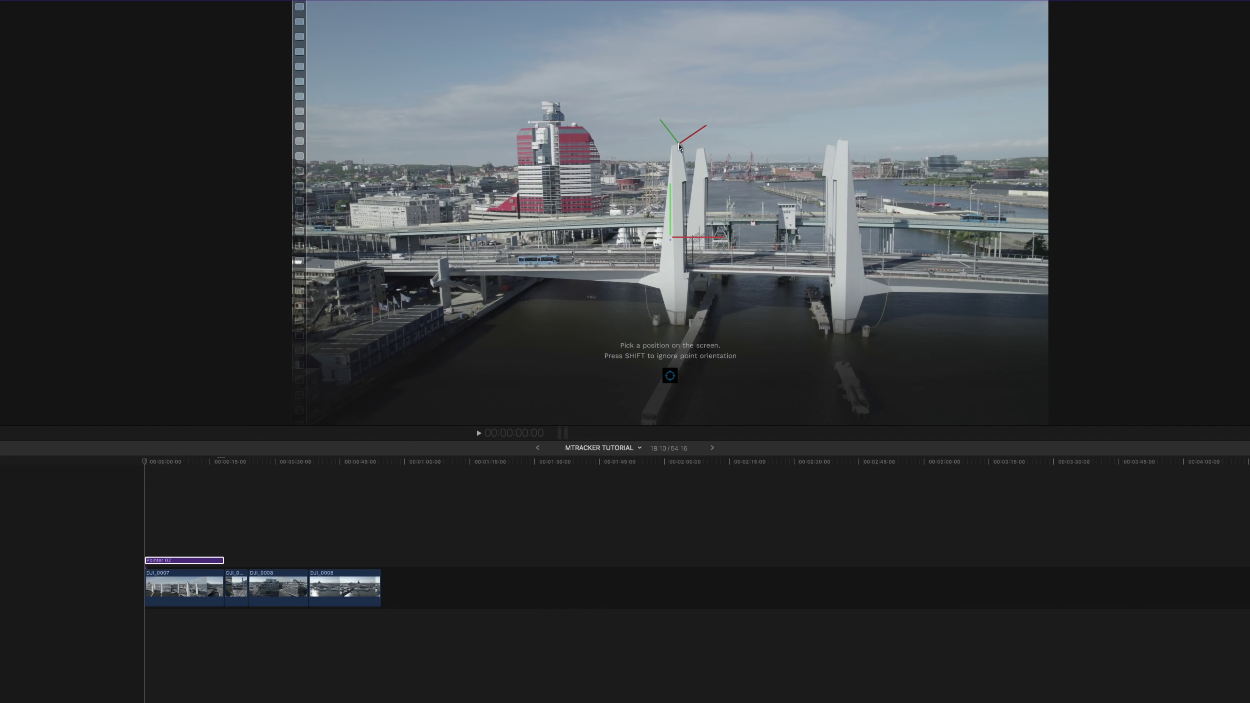
Move the playhead near the start to preview the Pointer 02 title tracked on the bridge.
click(141, 463)
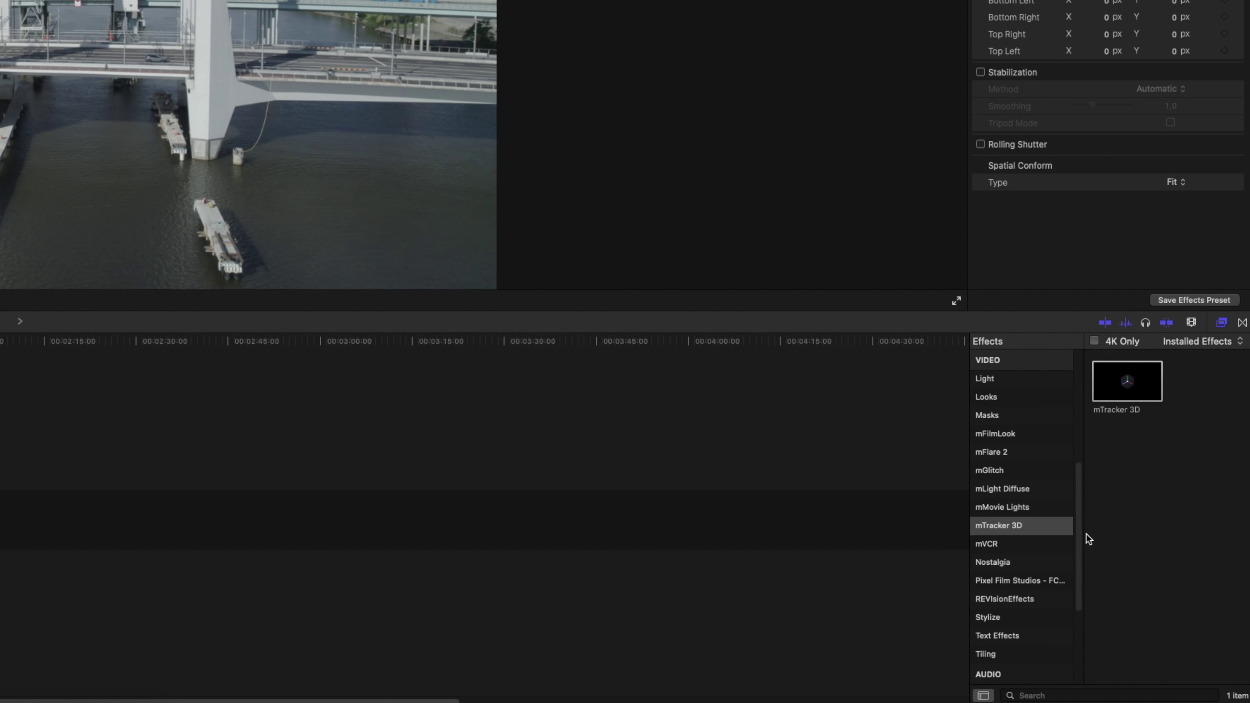
Scroll the Effects browser down to the mTracker 3D category.
scroll(1086, 542, down, 3)
Apply mTracker 3D to clip DJI_0007 and run TRACK to analyse its camera motion.
click(1003, 455)
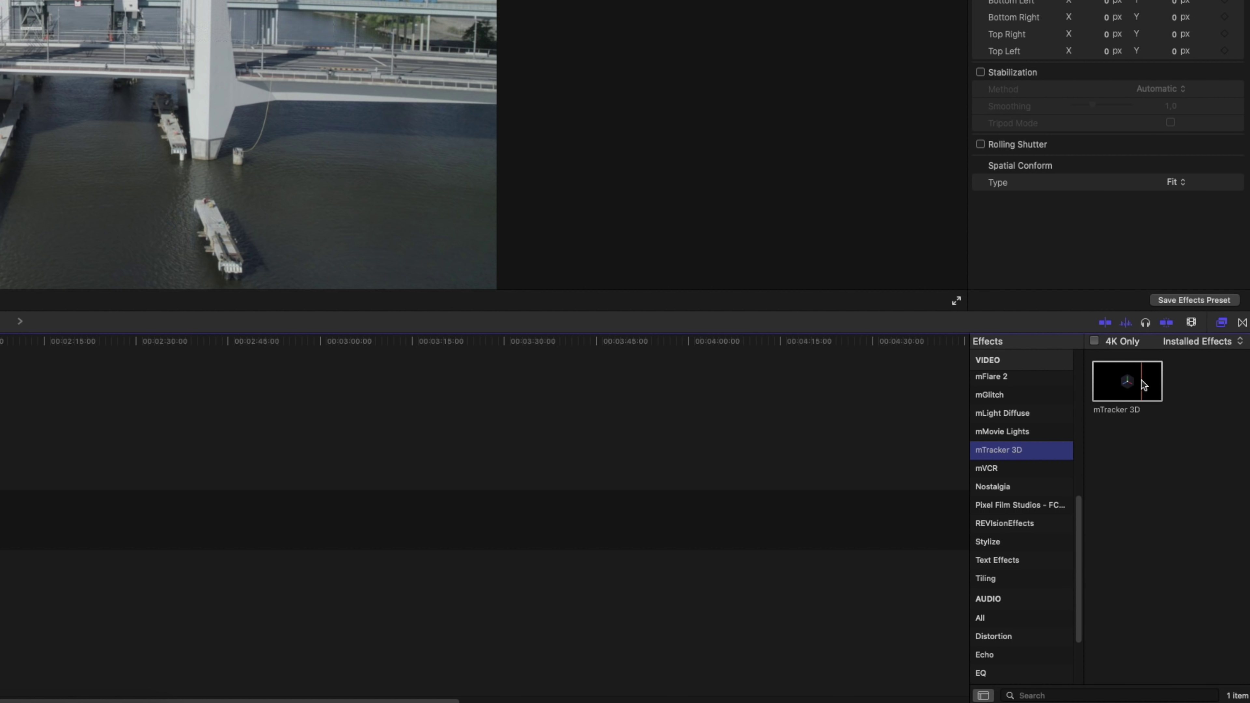
drag(1142, 384, 0, 518)
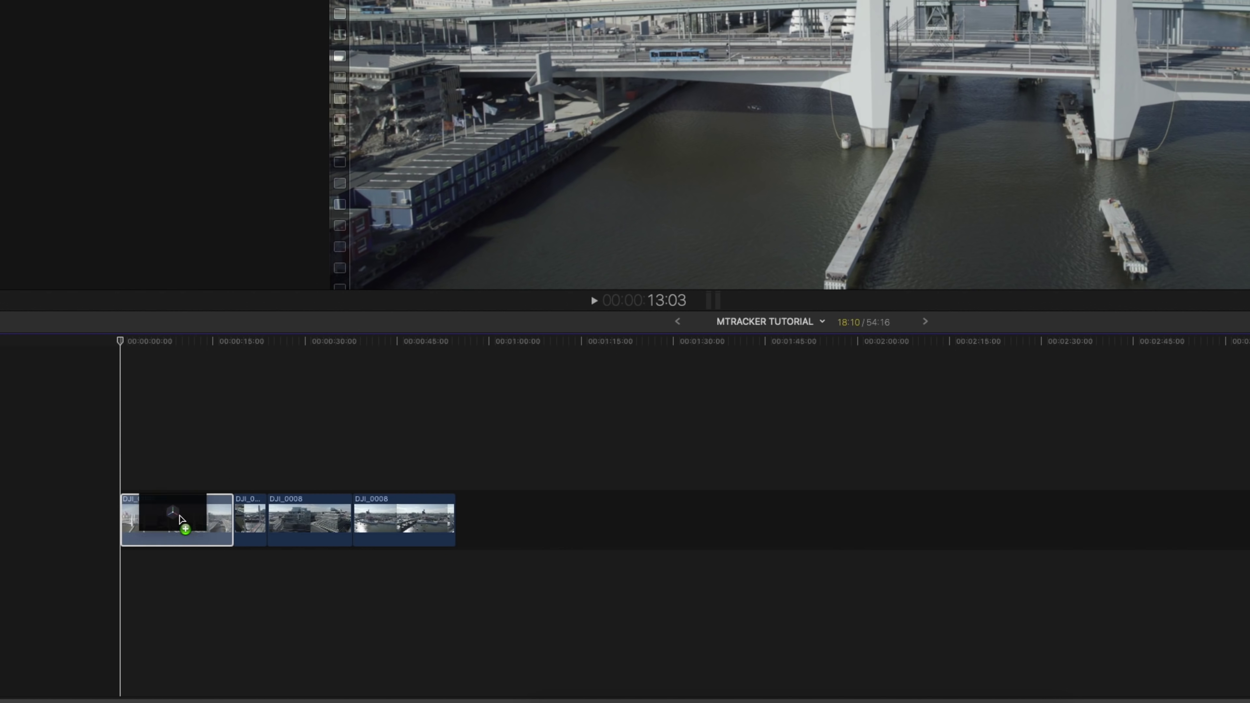
drag(181, 519, 173, 524)
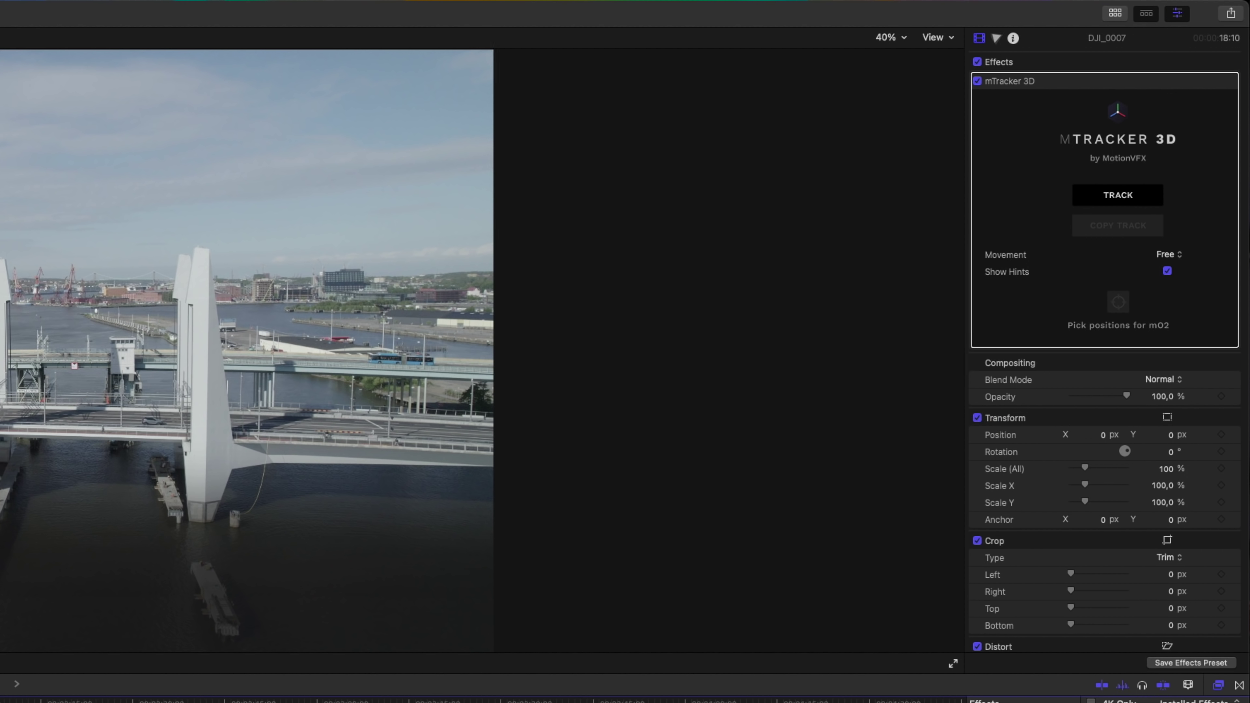
click(1126, 196)
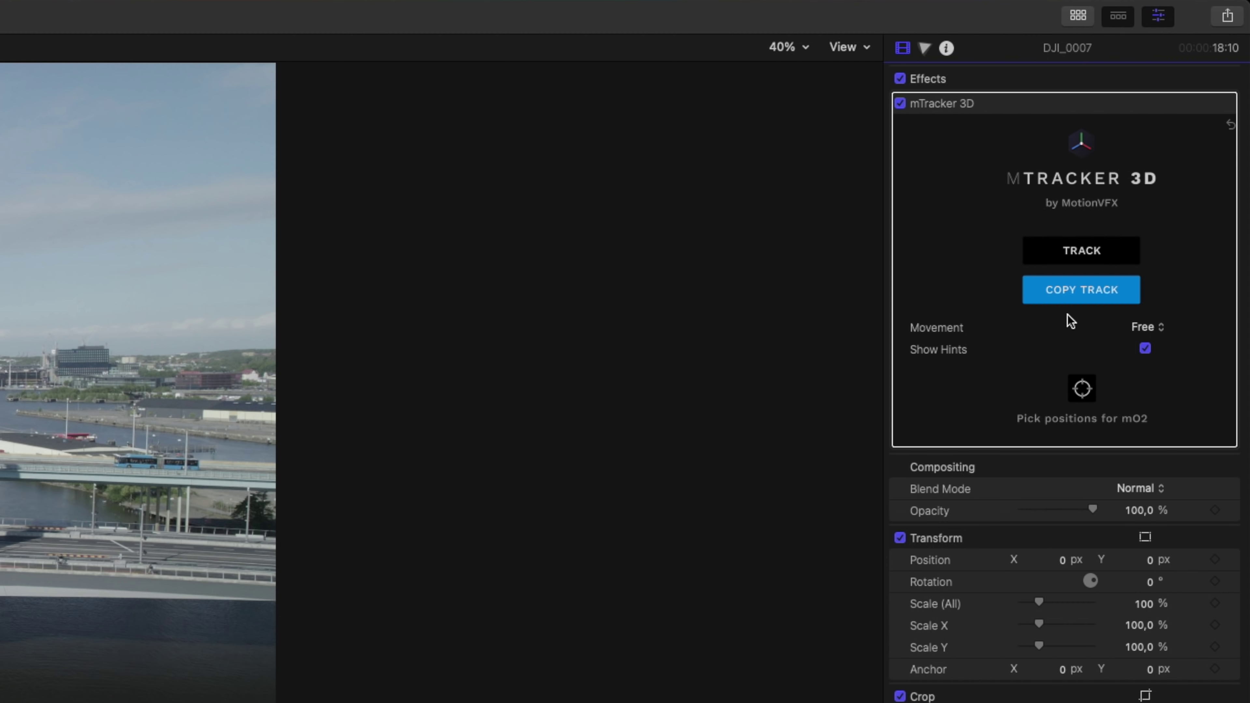
Copy DJI_0007's track and add a Pointer 02 title above it, extended to 18:10.
click(1075, 289)
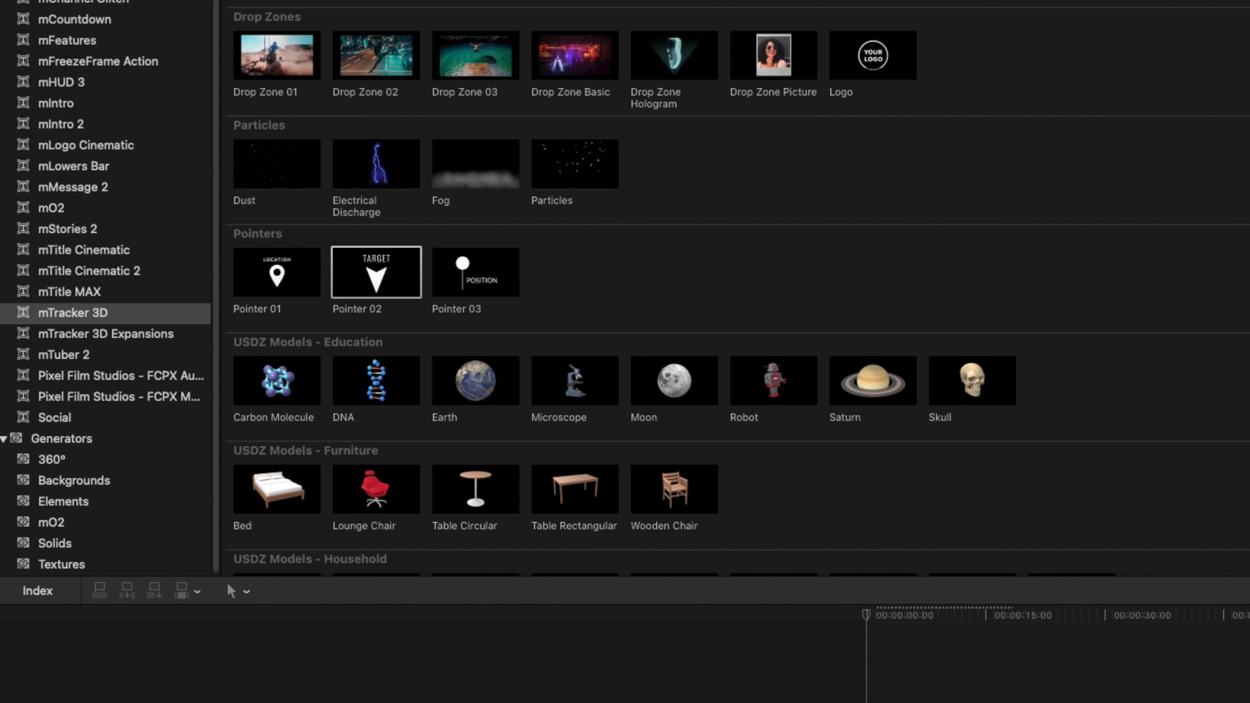
drag(377, 272, 835, 702)
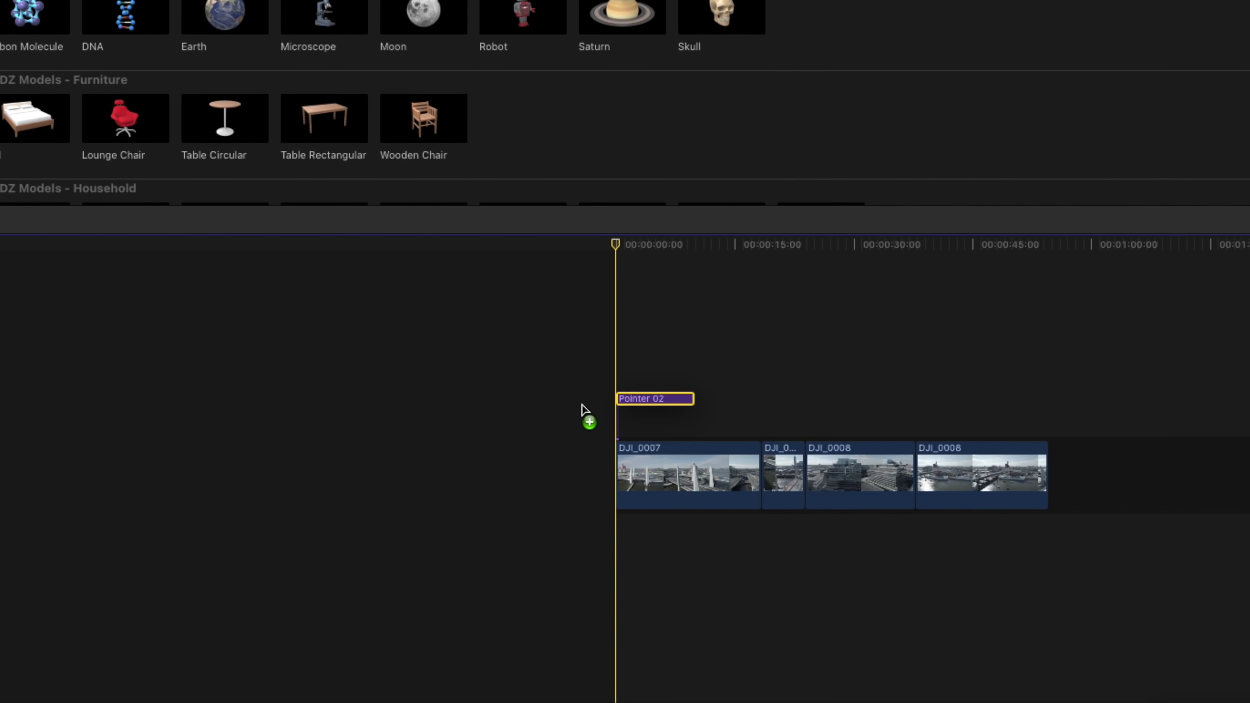
drag(581, 404, 584, 413)
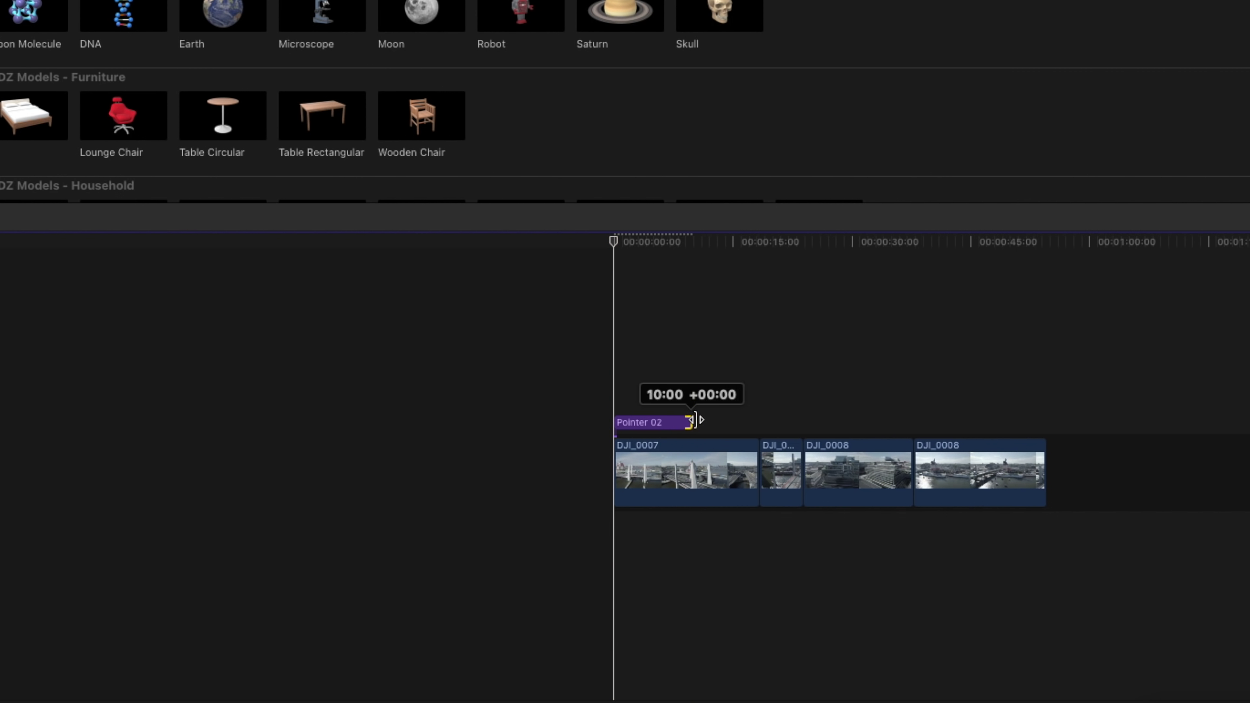
drag(709, 418, 758, 419)
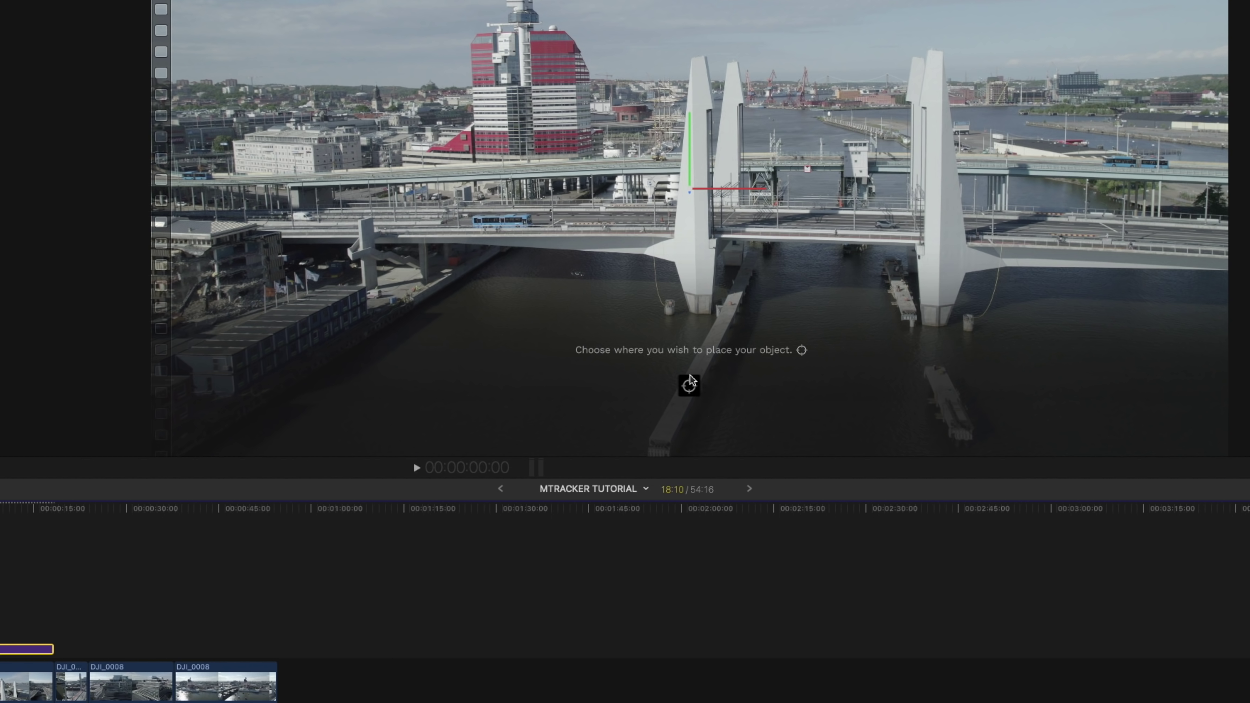
Anchor the pointer on the bridge deck by the right tower and play back to check it.
click(691, 387)
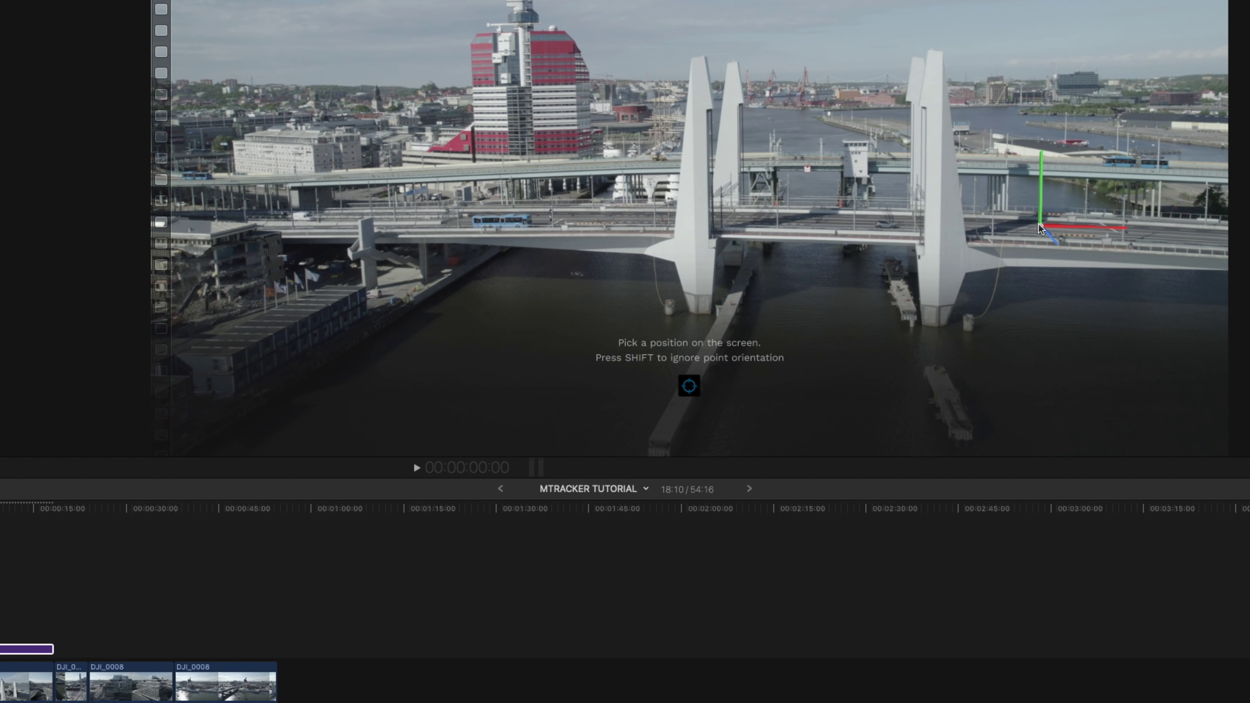
click(1040, 227)
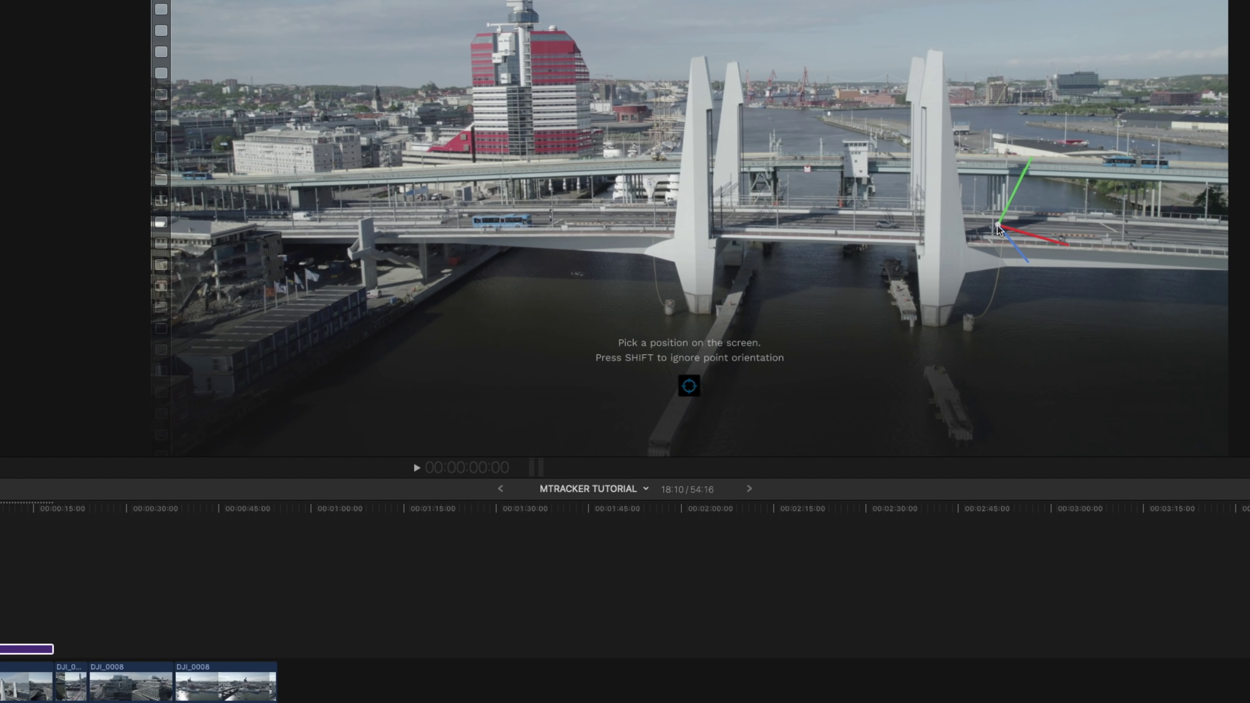
key(space)
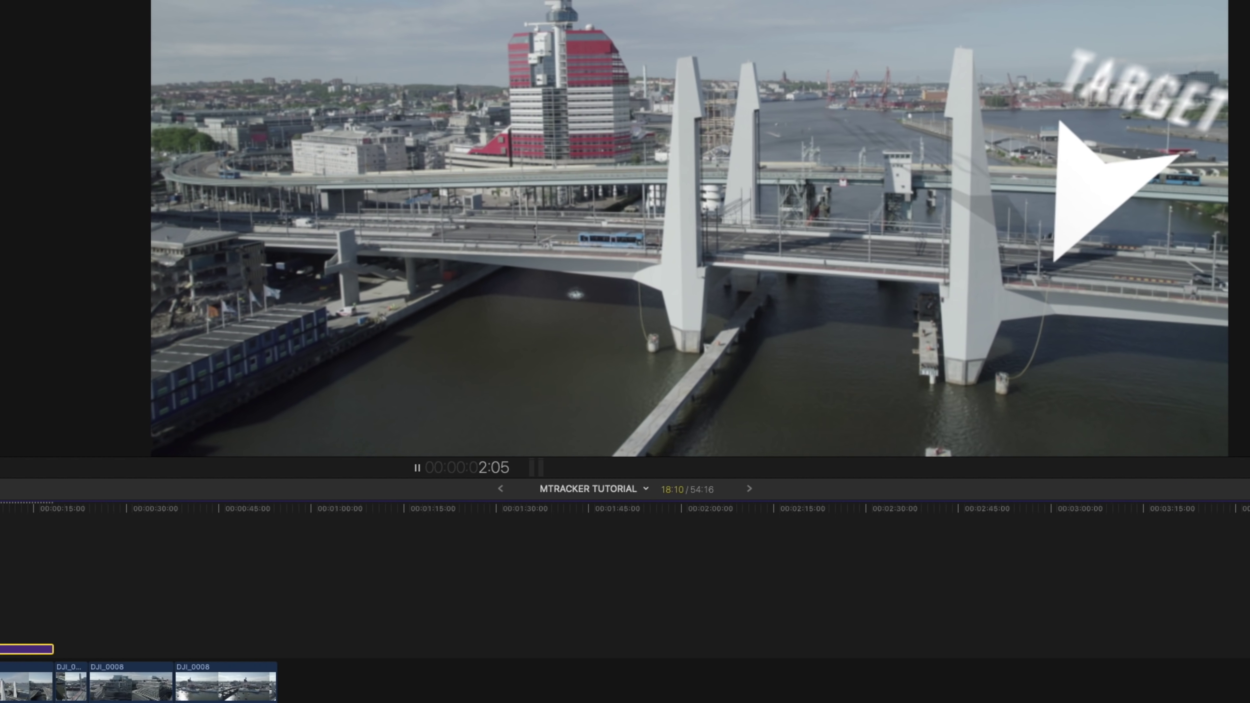
key(space)
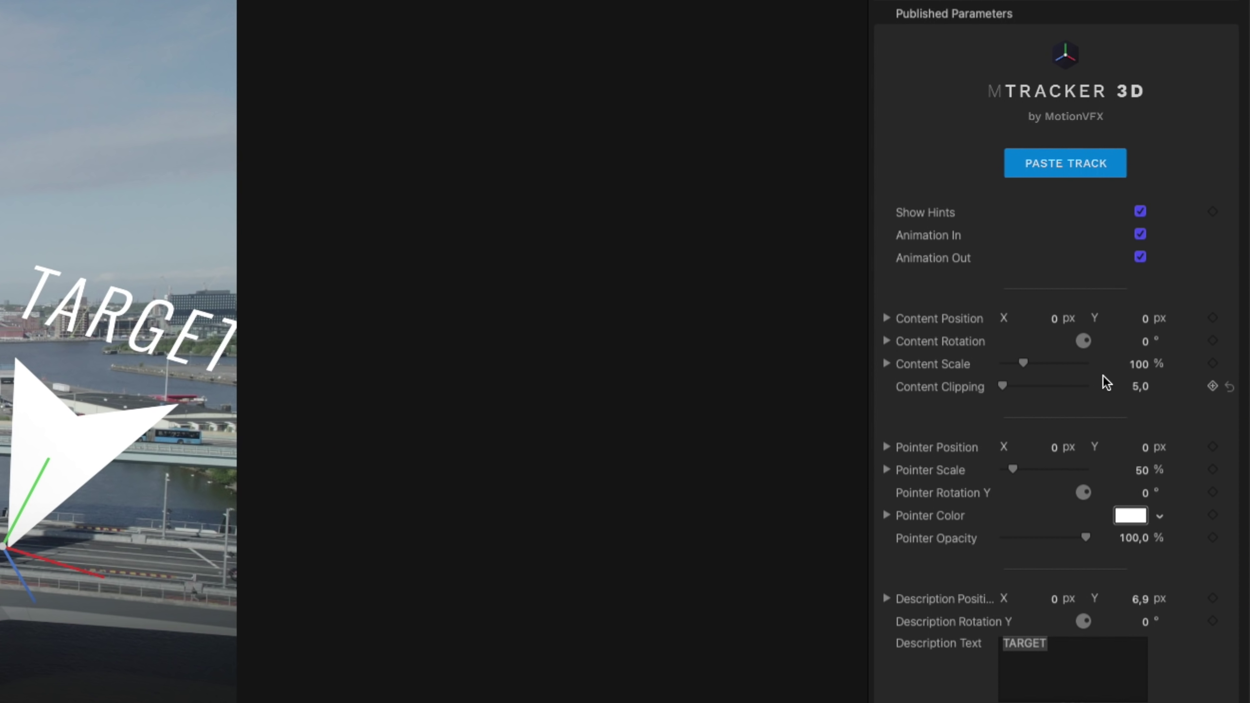
Rotate the pointer to 17.4°, shrink it, and change its label from TARGET to HISINGSBRON.
drag(1146, 342, 1163, 312)
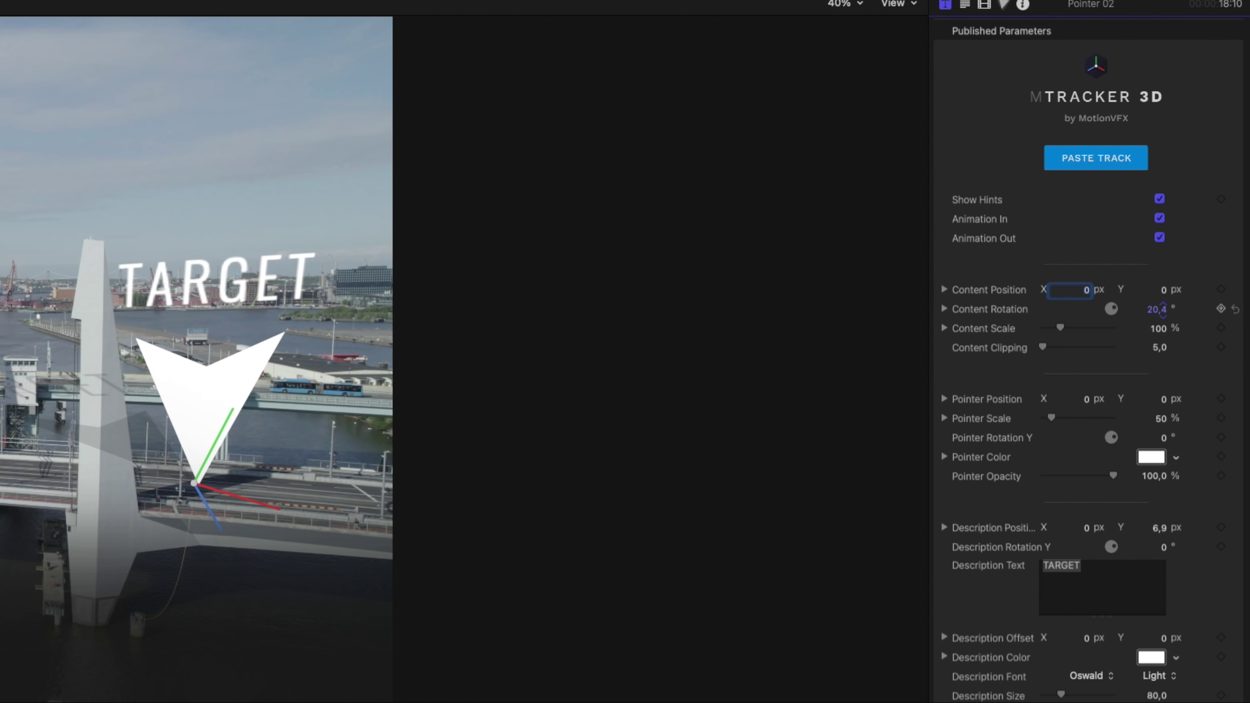
drag(1060, 328, 1052, 330)
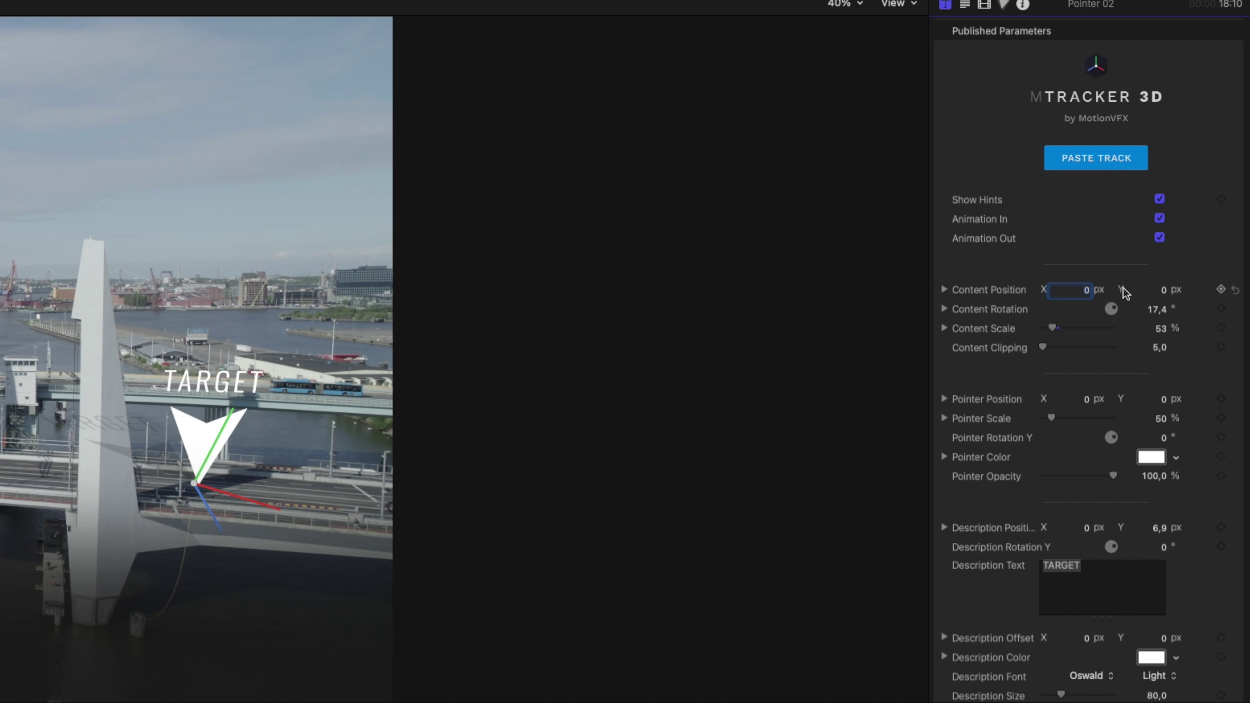
scroll(1114, 568, down, 1)
click(1115, 564)
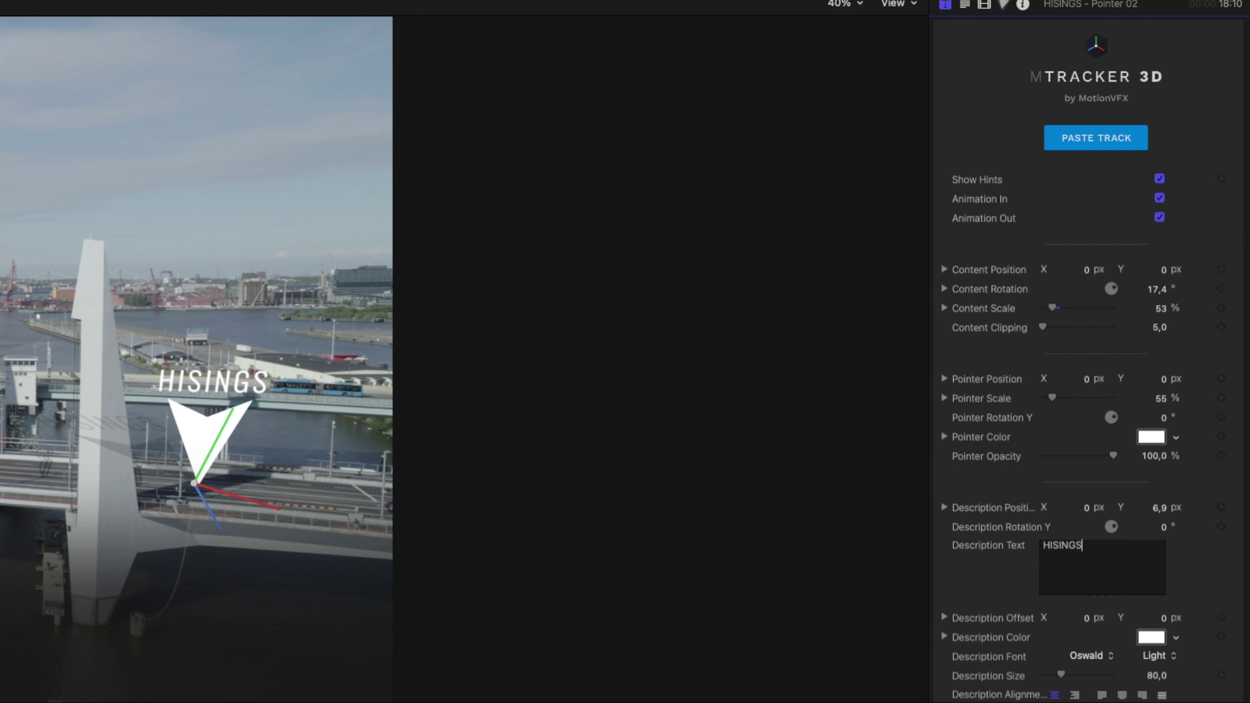
text(HISINGSBRON)
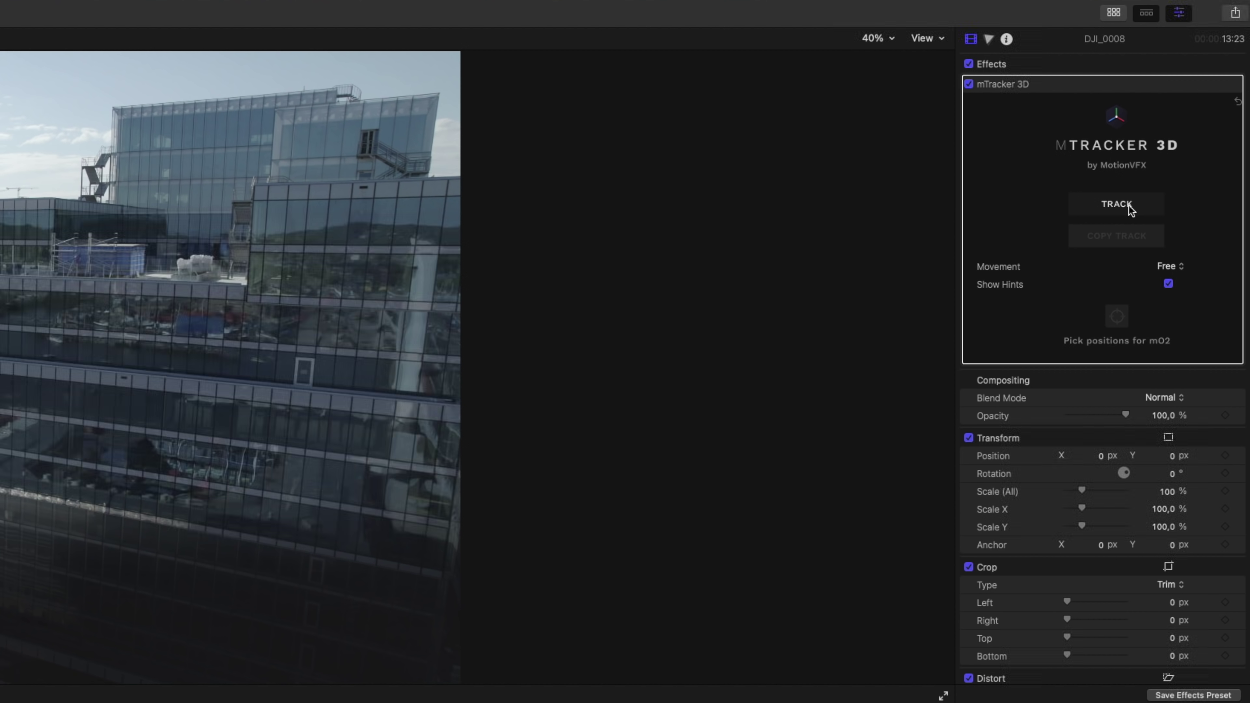
Run TRACK on clip DJI_0008 to analyse the glass building shot's camera motion.
click(1129, 205)
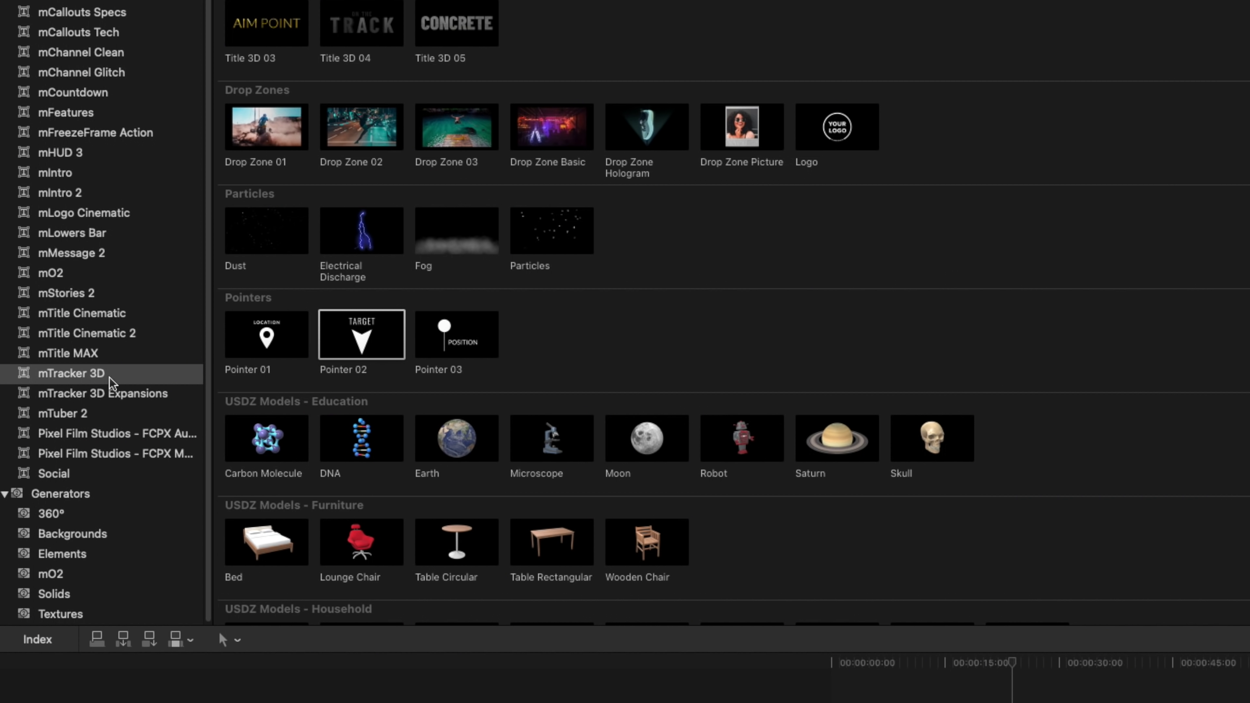
Add the Info 27 MAIN OFFICE title from mTracker 3D Expansions above clip DJI_0008.
click(148, 394)
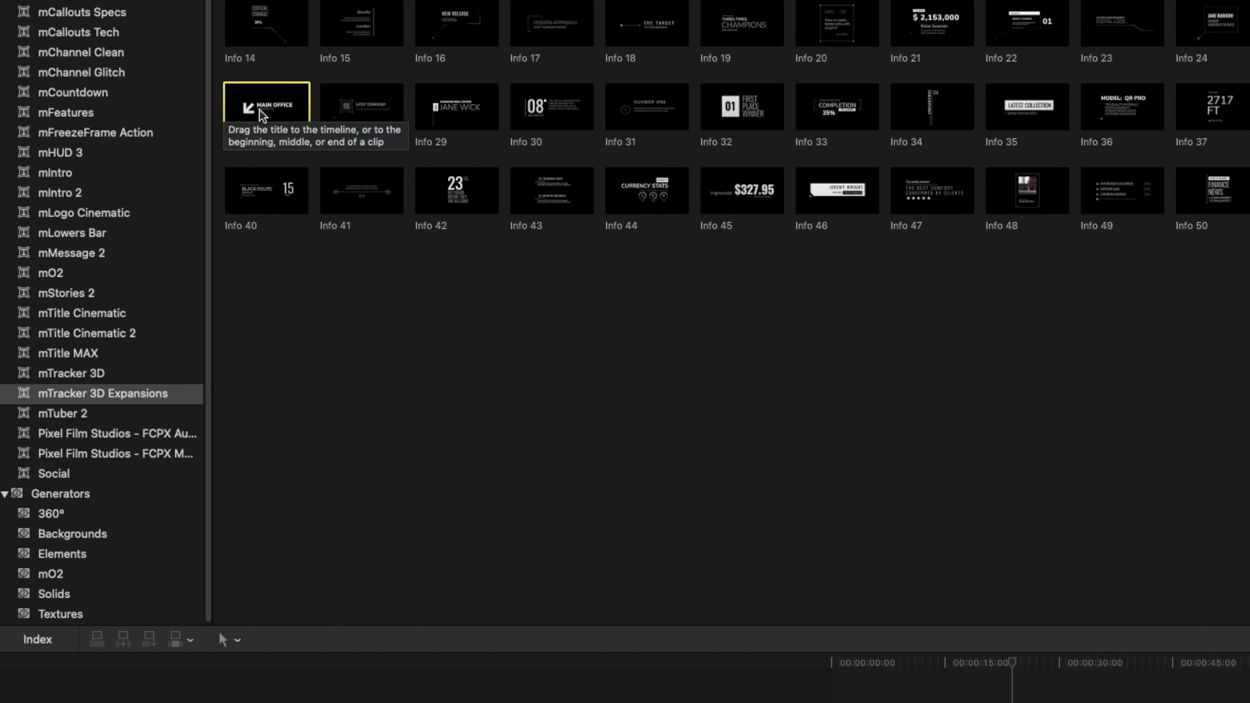
drag(266, 109, 997, 421)
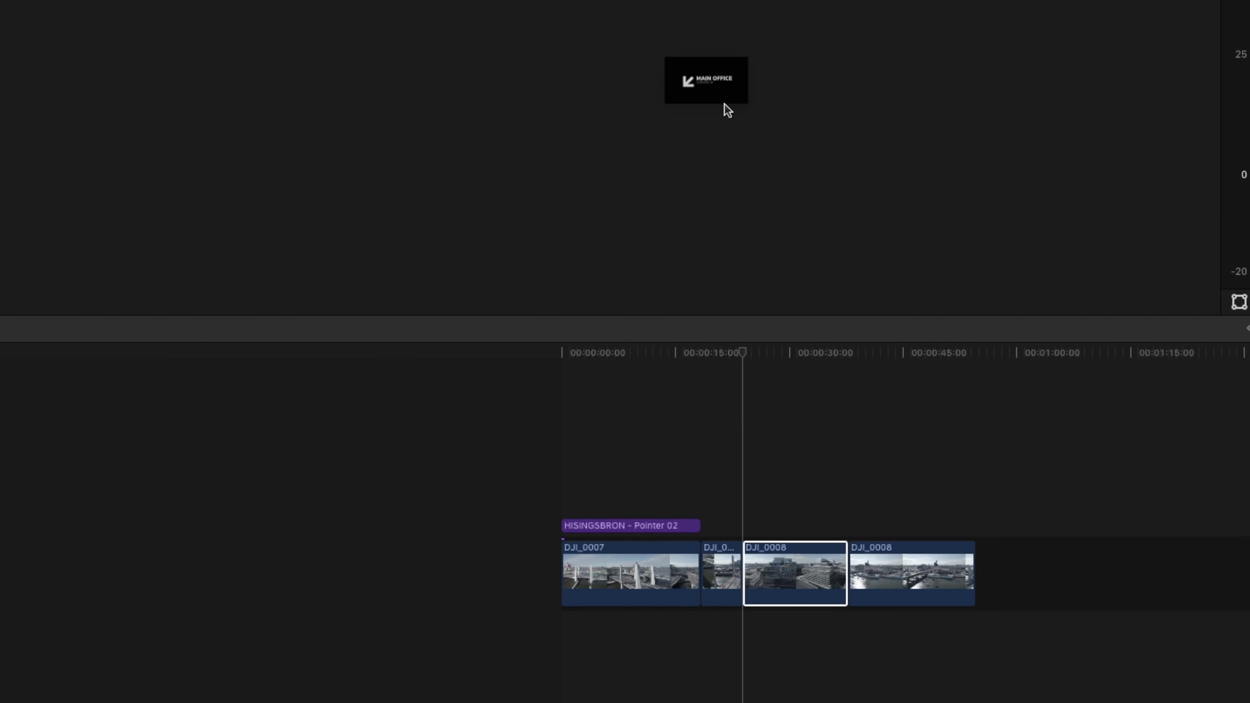
drag(727, 110, 807, 485)
Select clip DJI_0008 and copy its tracking data with COPY TRACK.
click(776, 529)
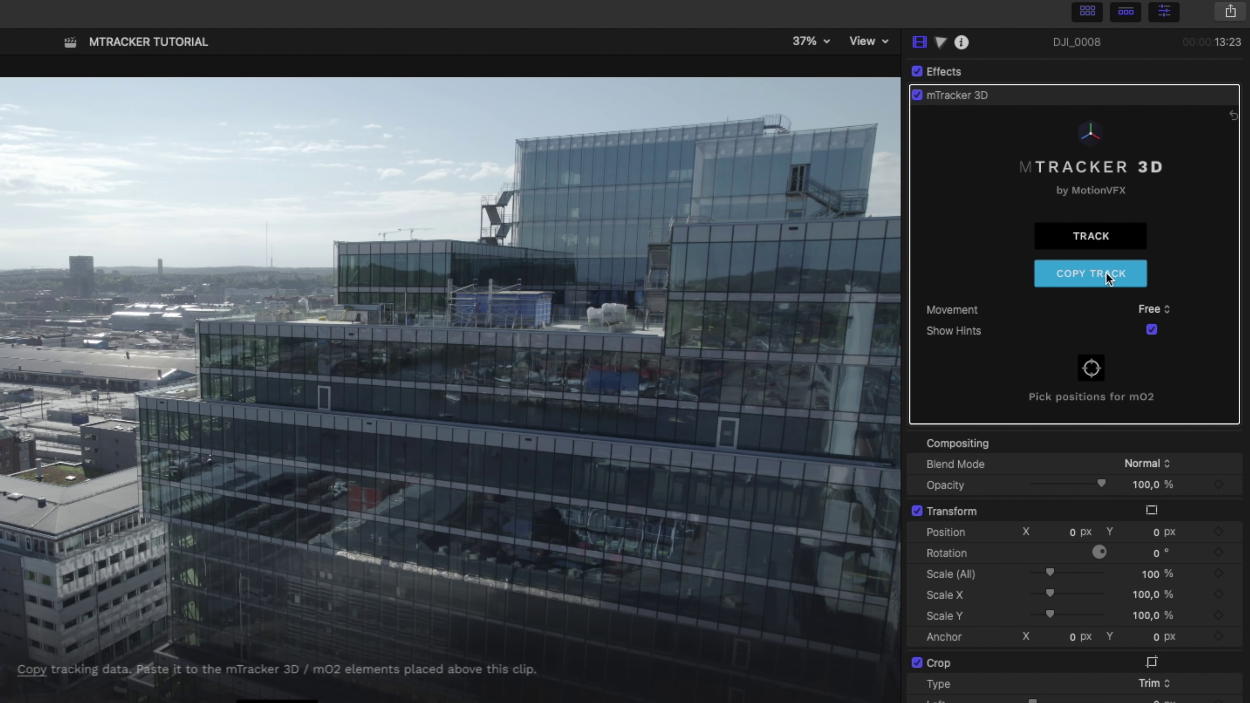
click(1105, 281)
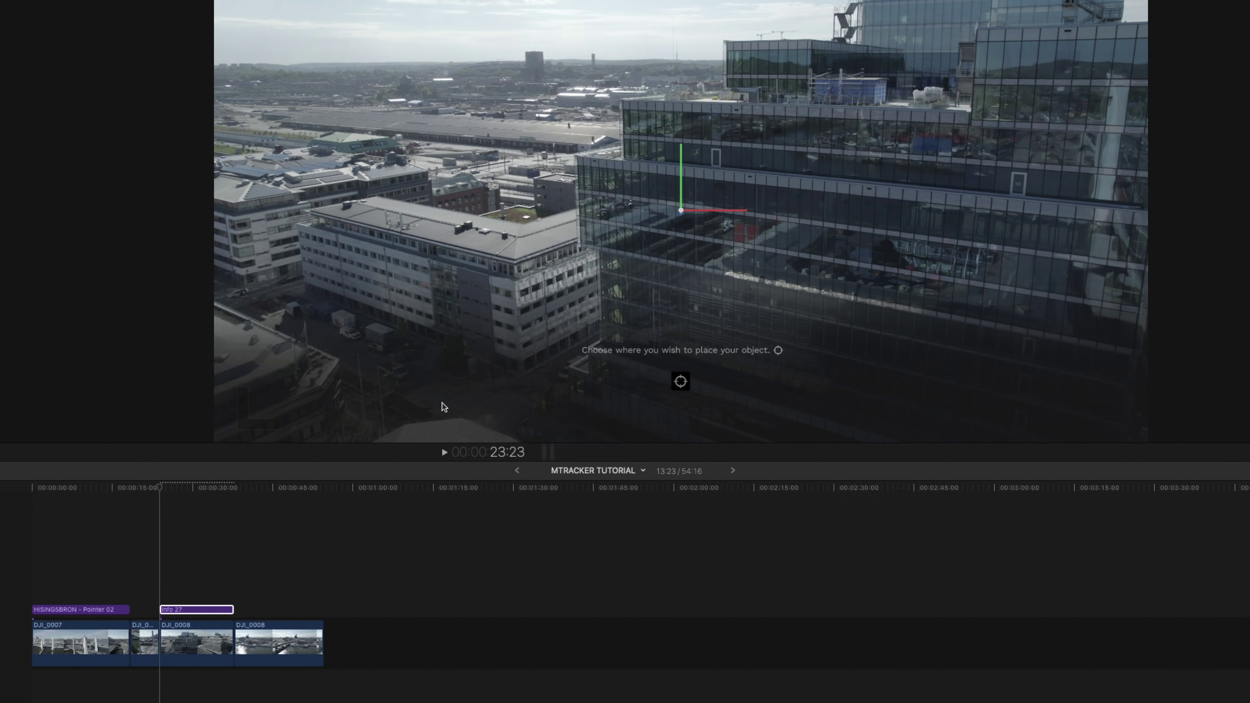
Anchor the MAIN OFFICE label on top of the glass building and scale it to 40%.
click(681, 382)
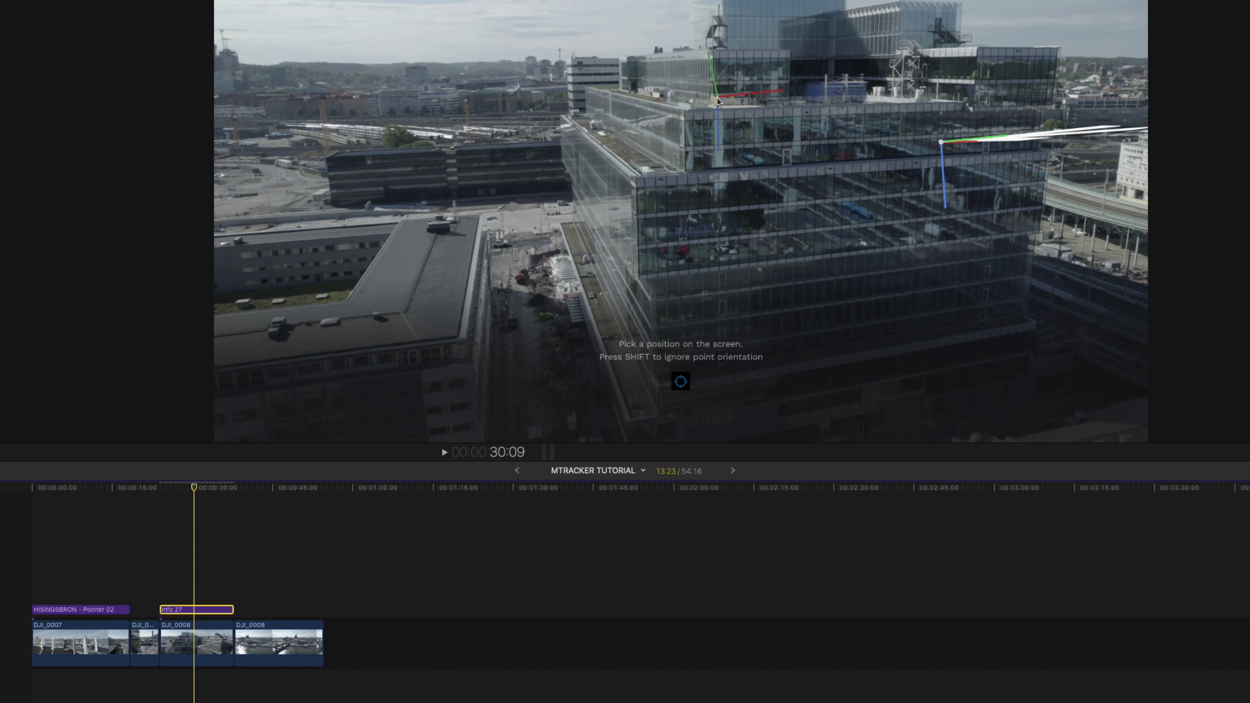
click(718, 101)
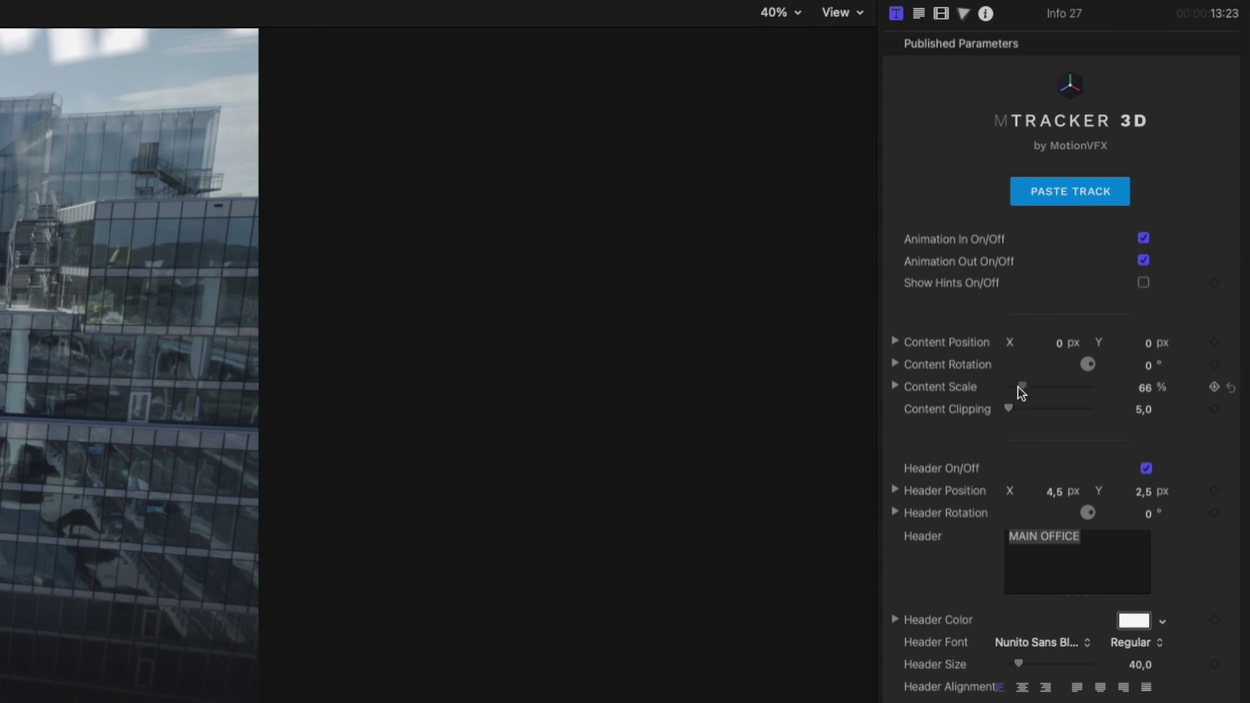
drag(1017, 391, 1020, 391)
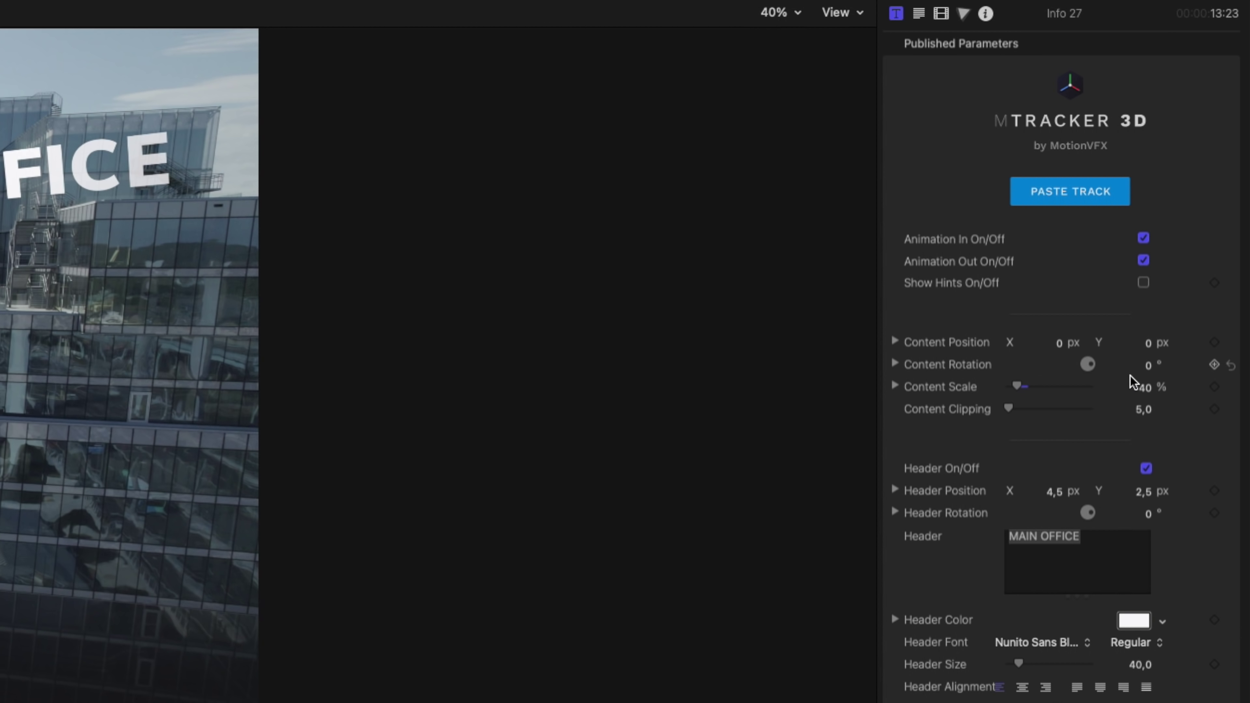
Rotate the label to X -11.1°, Y -68.9°, Z 18.7° and enter GOTHENBURG, SWEDEN as its title.
drag(1165, 364, 1147, 366)
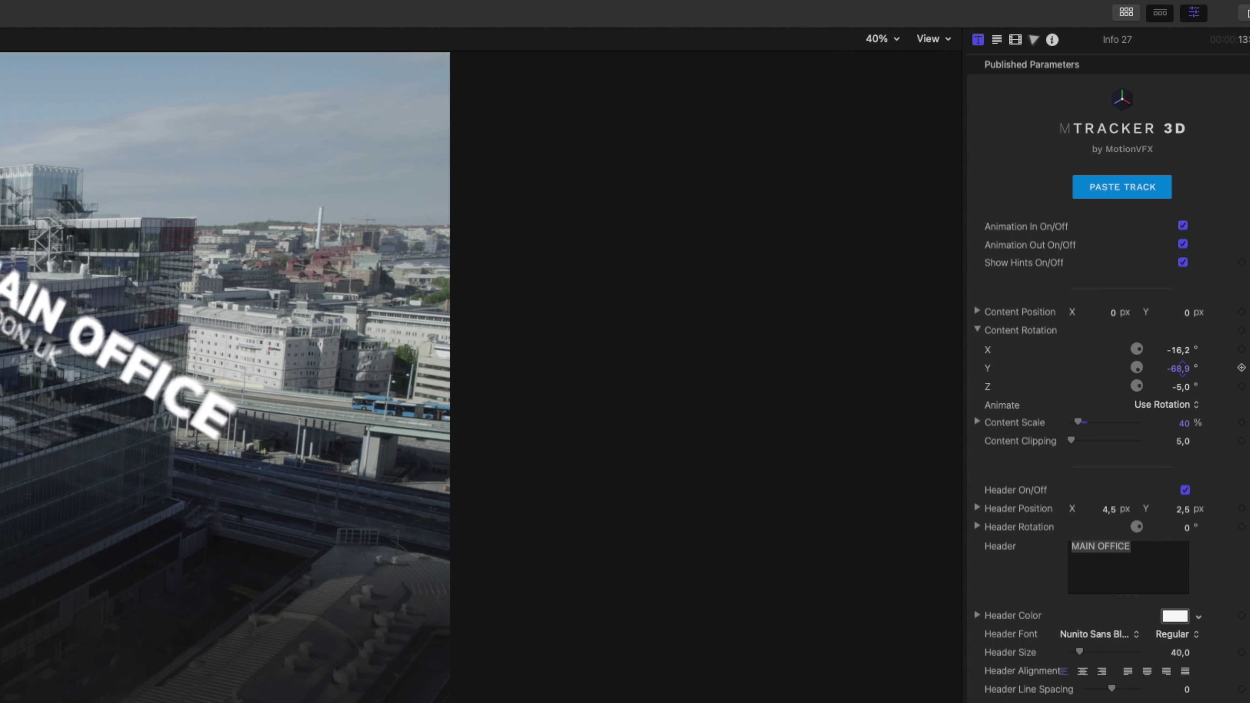
drag(1181, 386, 1184, 349)
click(1179, 368)
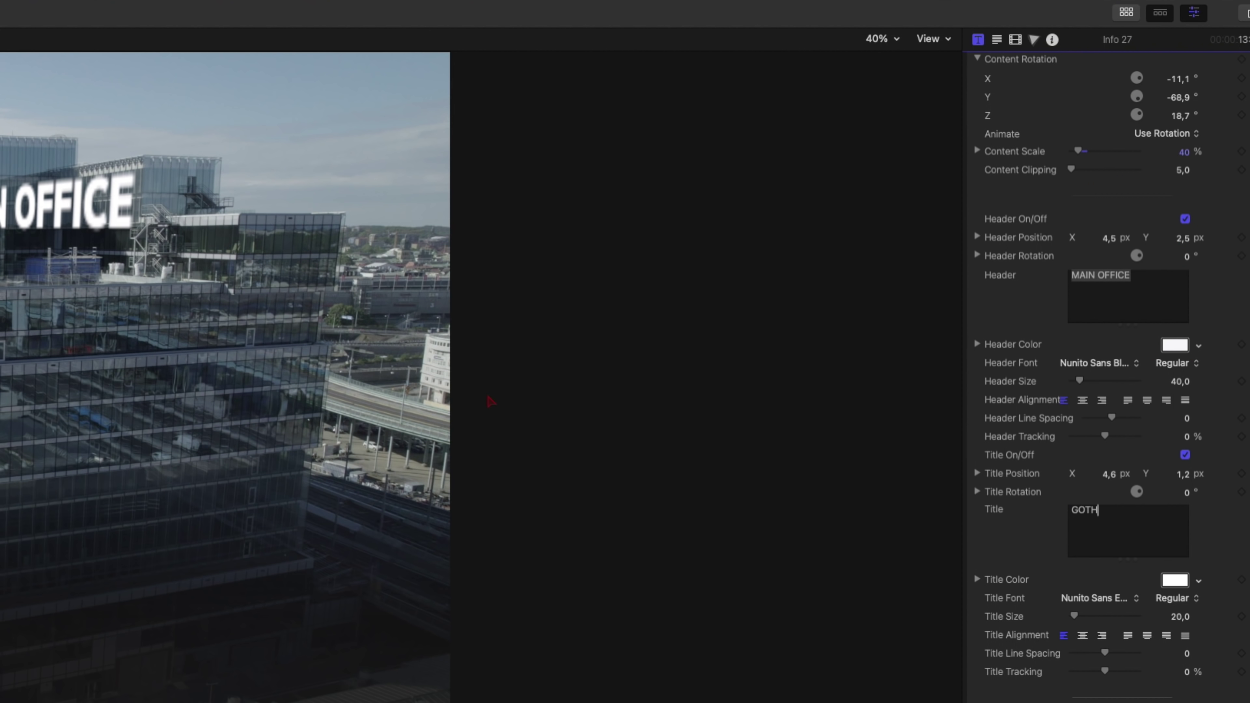
text(NMEBURG)
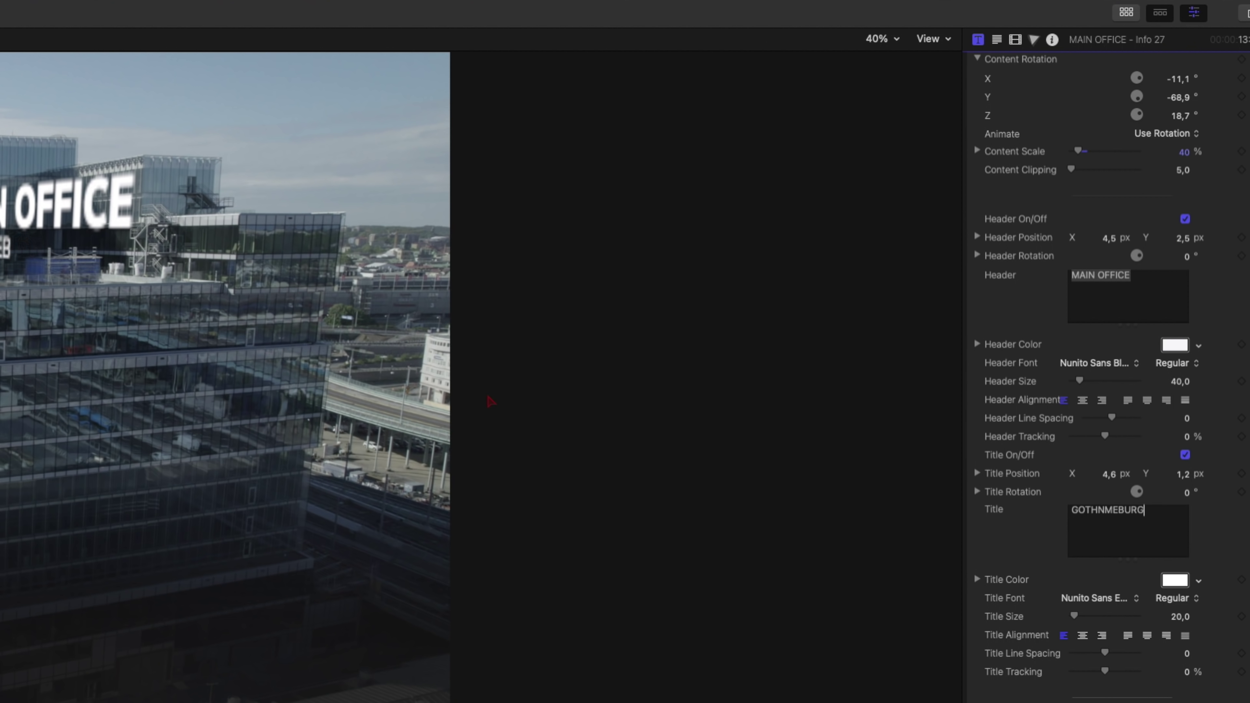
text( SWEDEN)
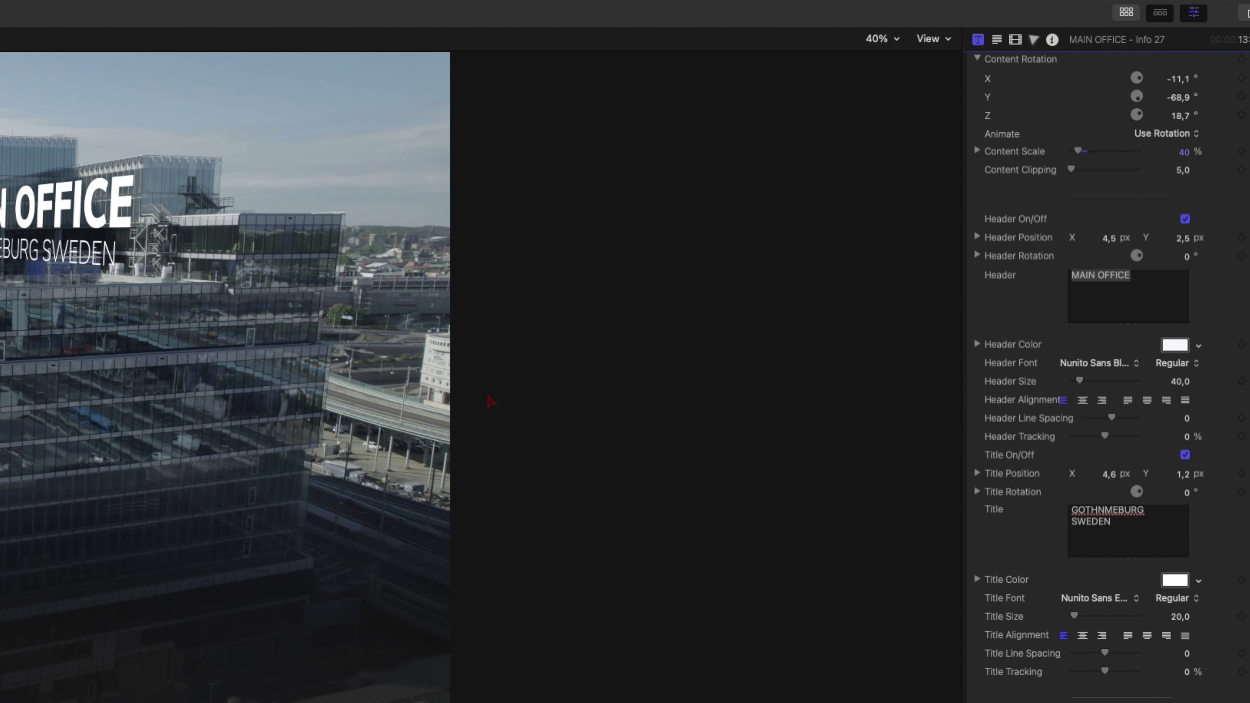